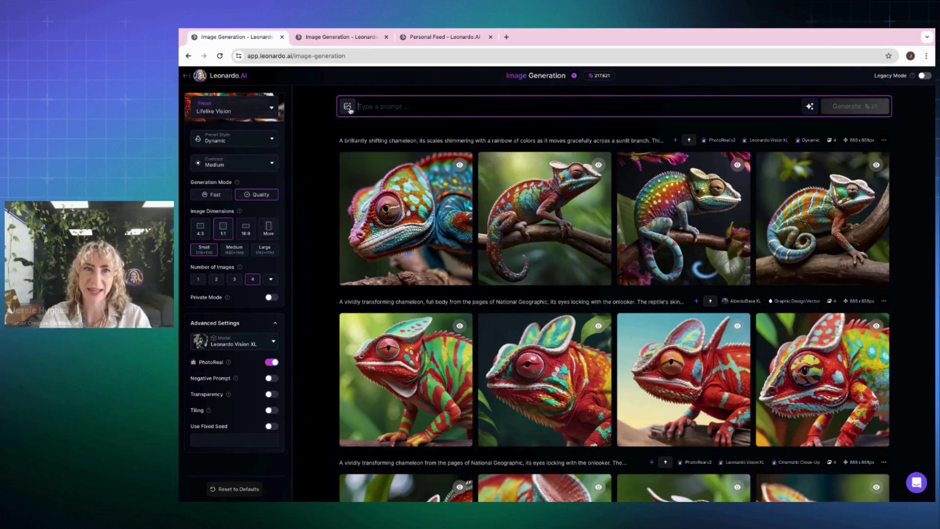
# Open Image Guidance and expand View More to list every reference image use.
pyautogui.click(349, 108)
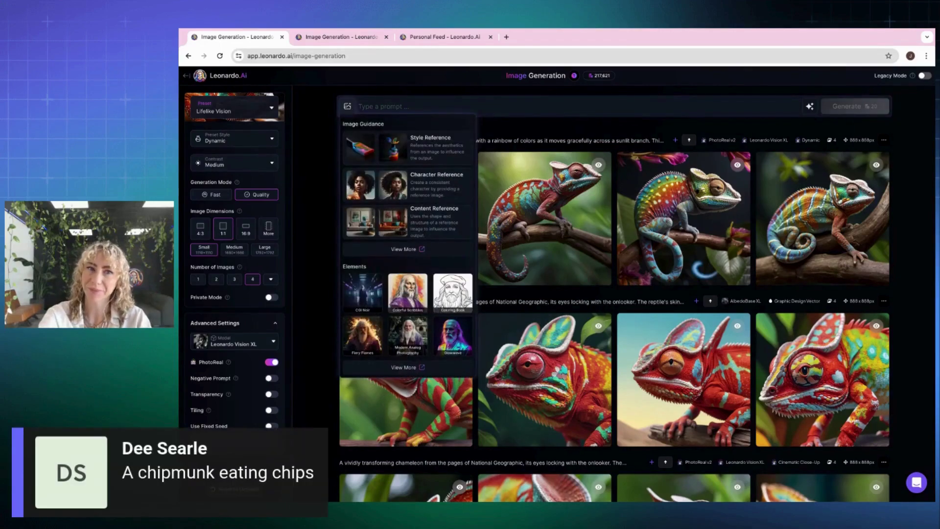
pyautogui.click(350, 109)
pyautogui.click(350, 109)
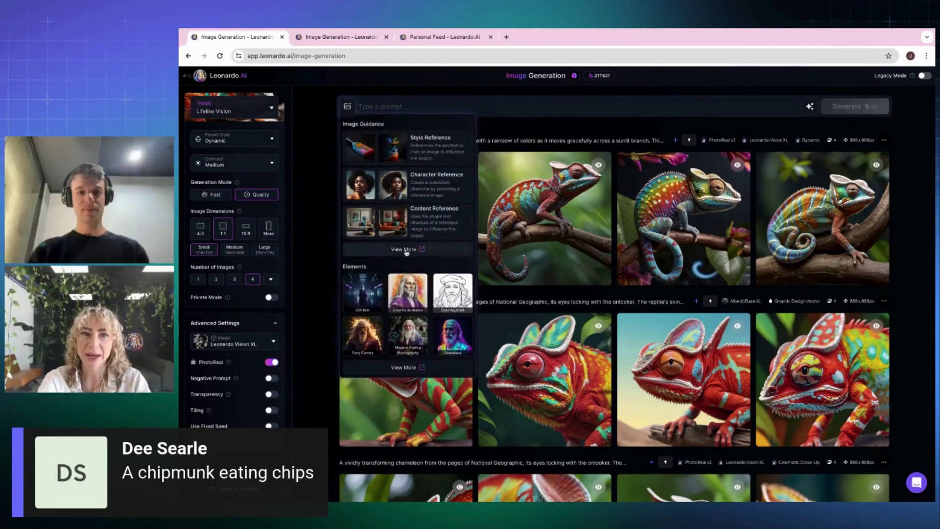
pyautogui.click(406, 251)
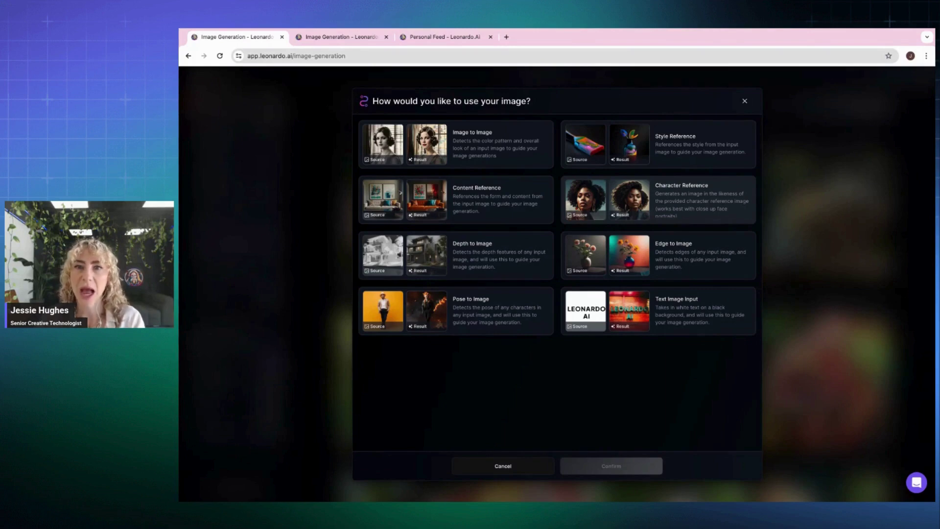
# Switch to the Personal Feed's statue collection and inspect one marble statue's details.
pyautogui.click(440, 39)
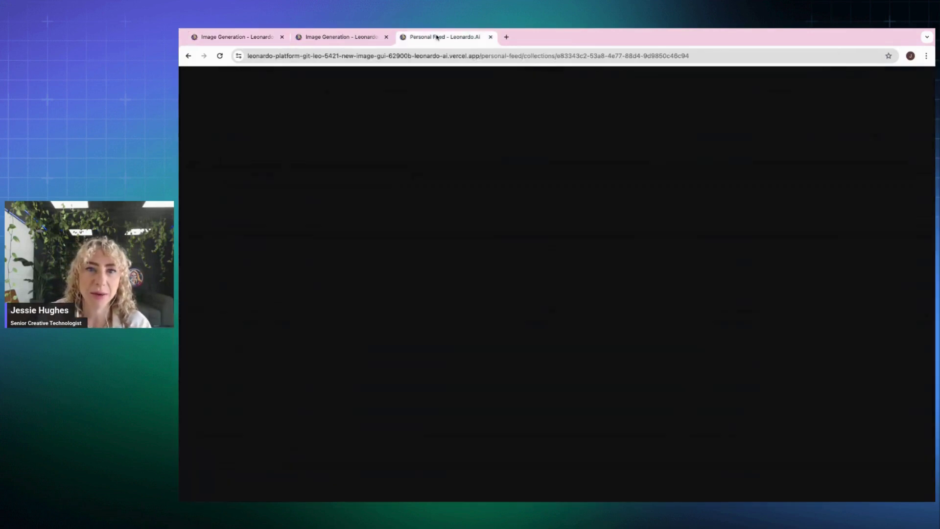
pyautogui.scroll(-3, 602, 247)
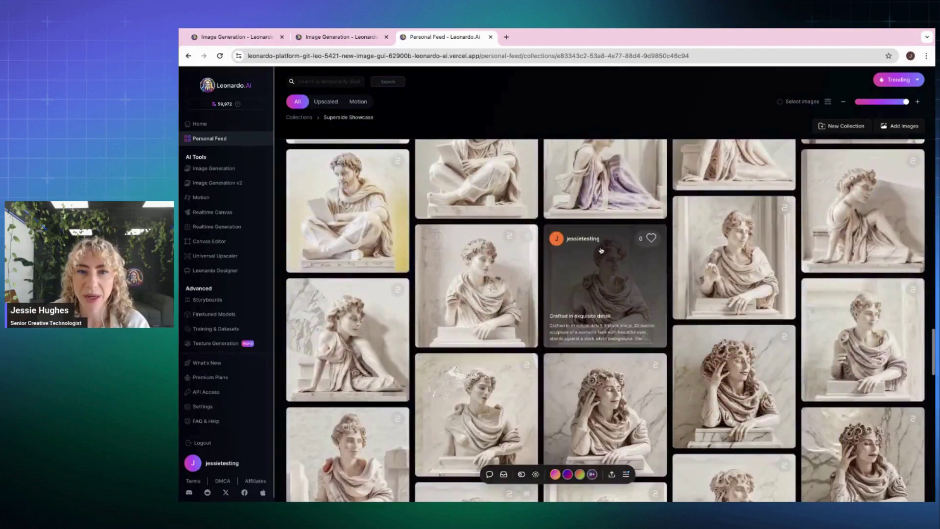
pyautogui.click(619, 290)
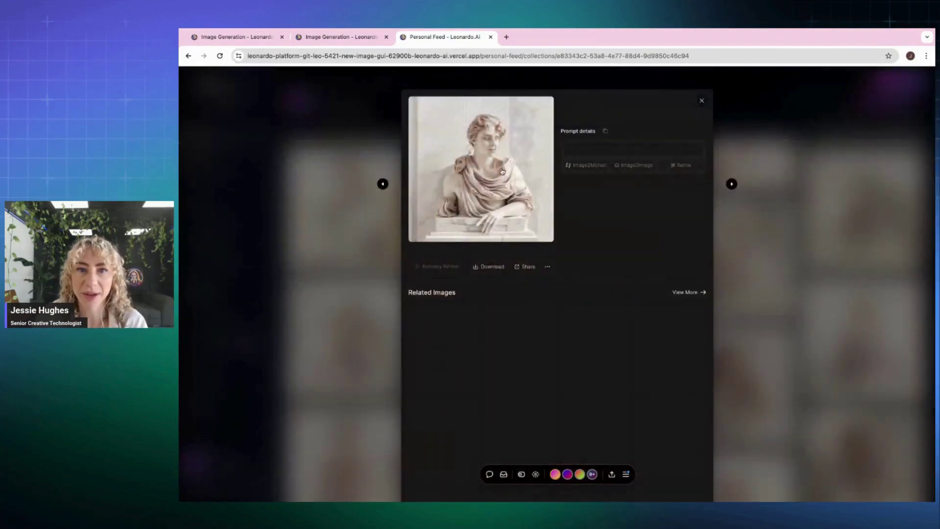
pyautogui.click(779, 255)
pyautogui.scroll(-2, 538, 303)
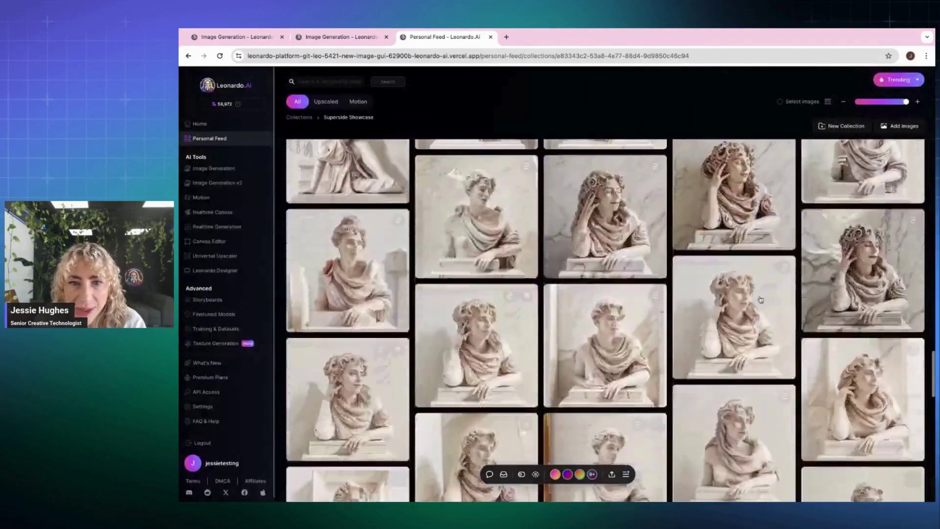
# View the leaning statue bust at full size, then return to the collection.
pyautogui.click(476, 335)
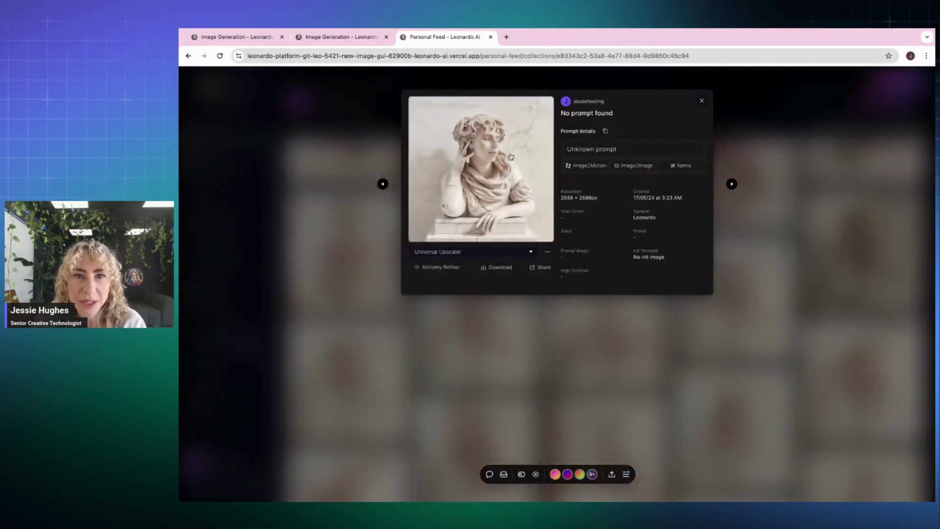
pyautogui.click(514, 206)
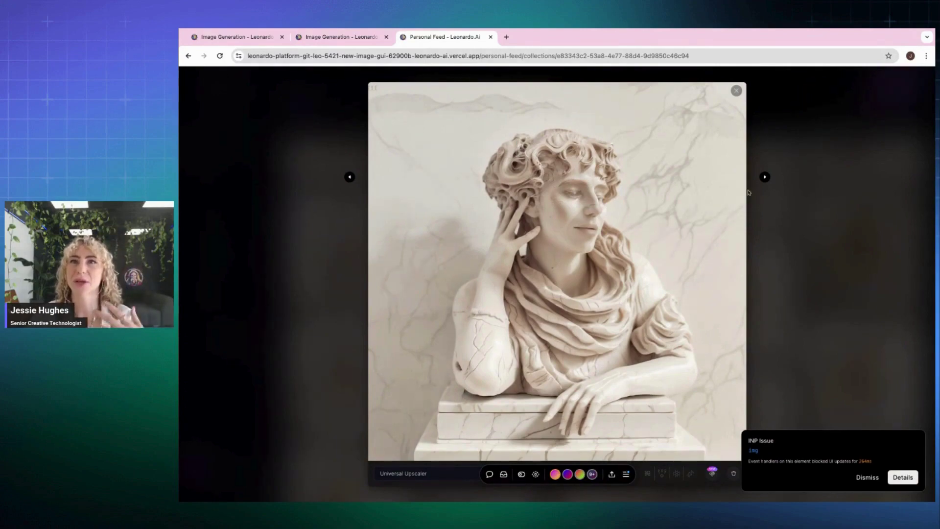
pyautogui.click(786, 177)
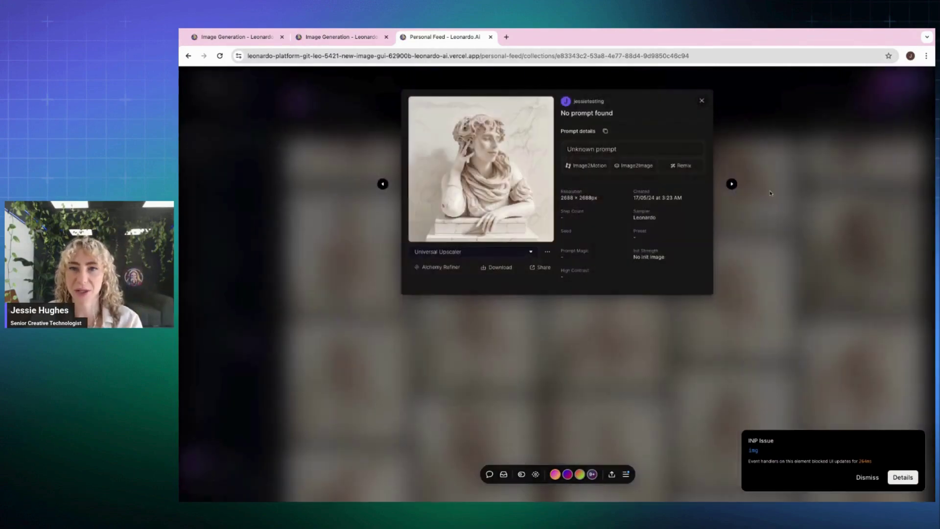
pyautogui.click(754, 267)
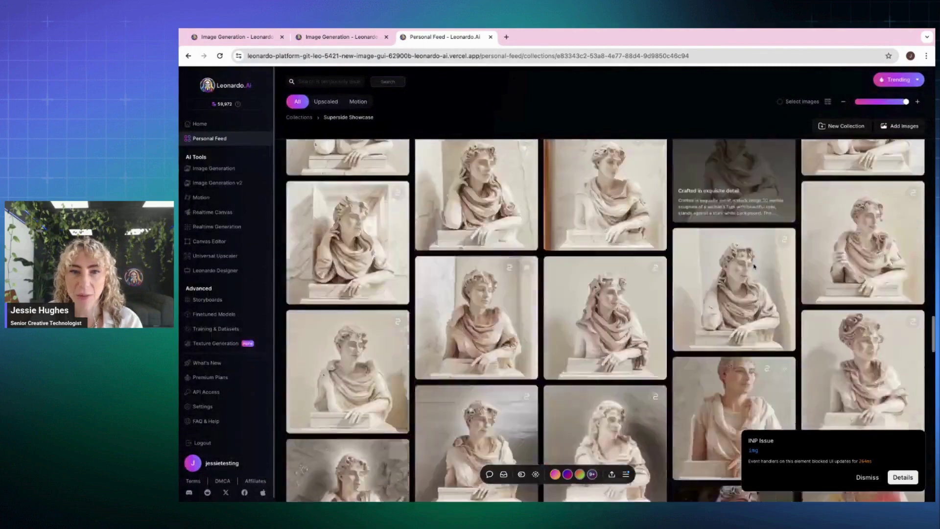
# View the seated-woman statue at full size, then close back to the collection.
pyautogui.scroll(-2, 605, 320)
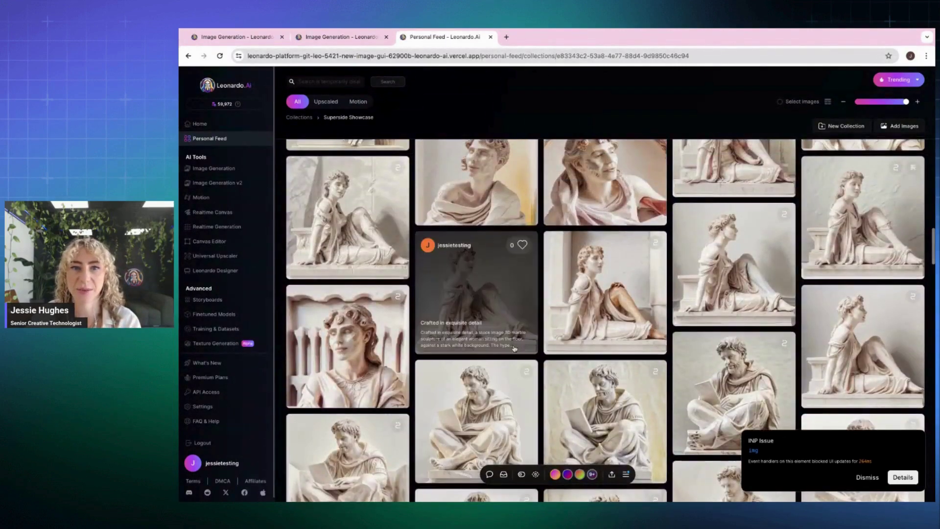
pyautogui.click(503, 291)
pyautogui.click(482, 174)
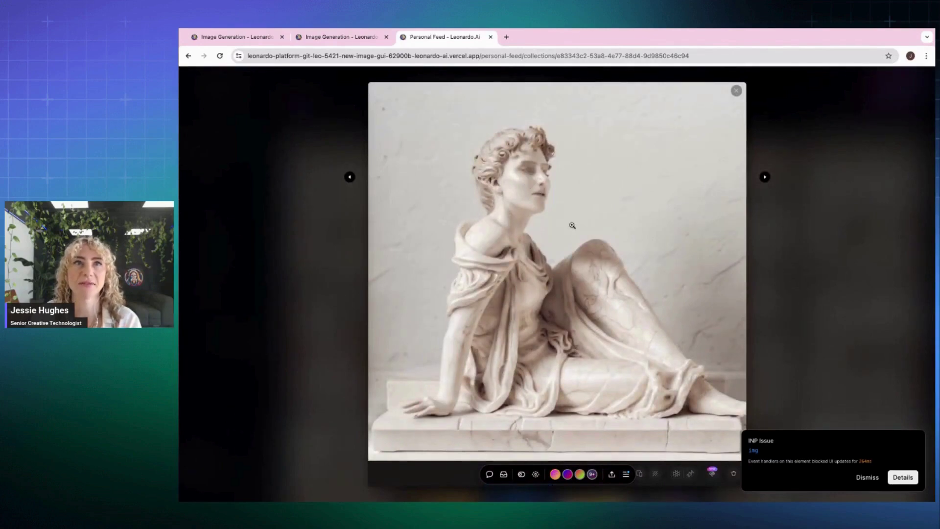
pyautogui.click(795, 230)
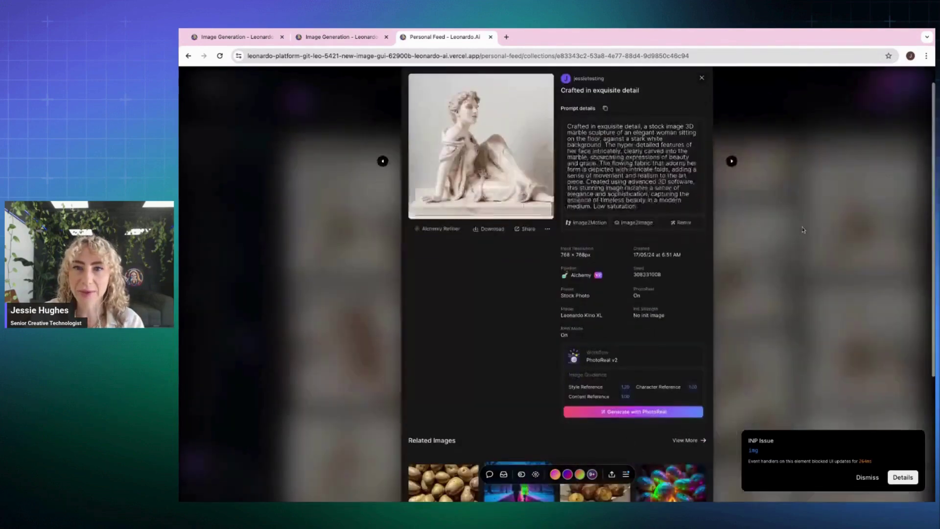
pyautogui.click(795, 231)
# Find the dreadlocked portraits and view the black-and-white one at full size.
pyautogui.scroll(-1, 699, 339)
pyautogui.scroll(-20, 699, 338)
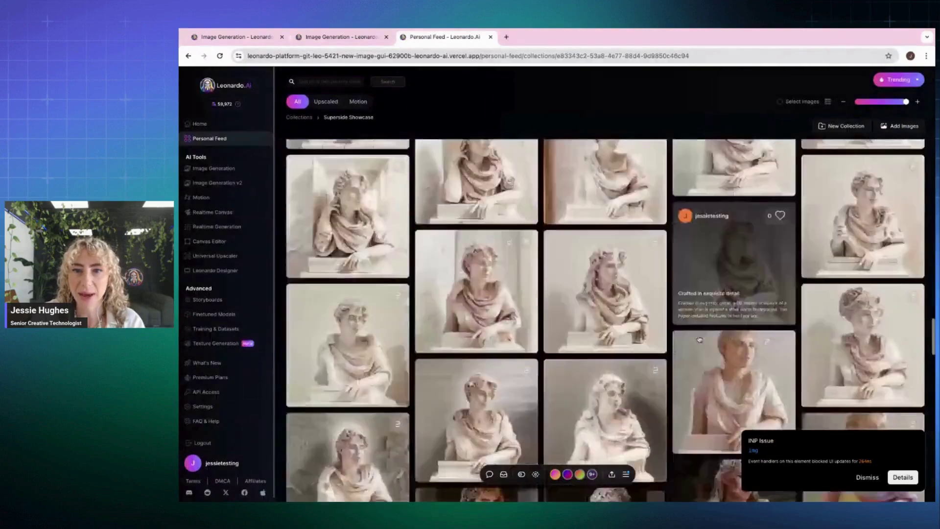
pyautogui.scroll(-1, 624, 336)
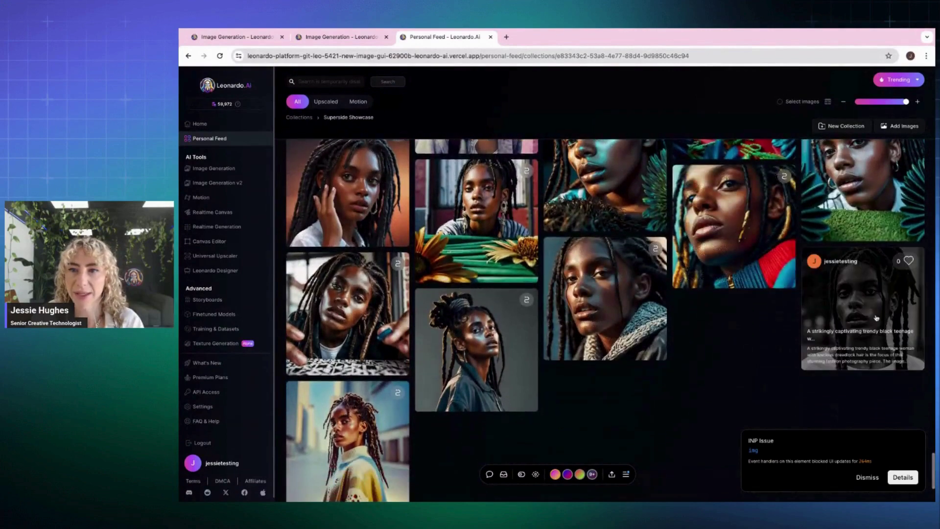
pyautogui.click(875, 319)
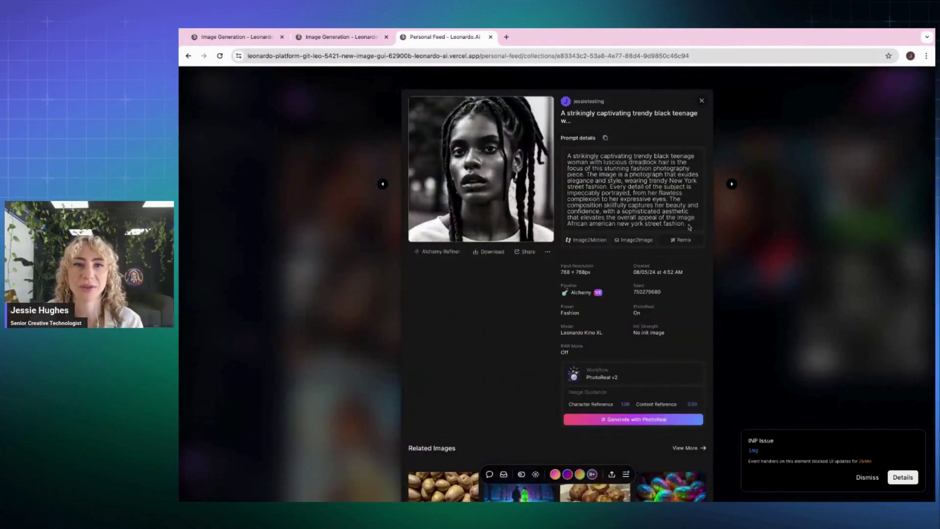
pyautogui.click(502, 191)
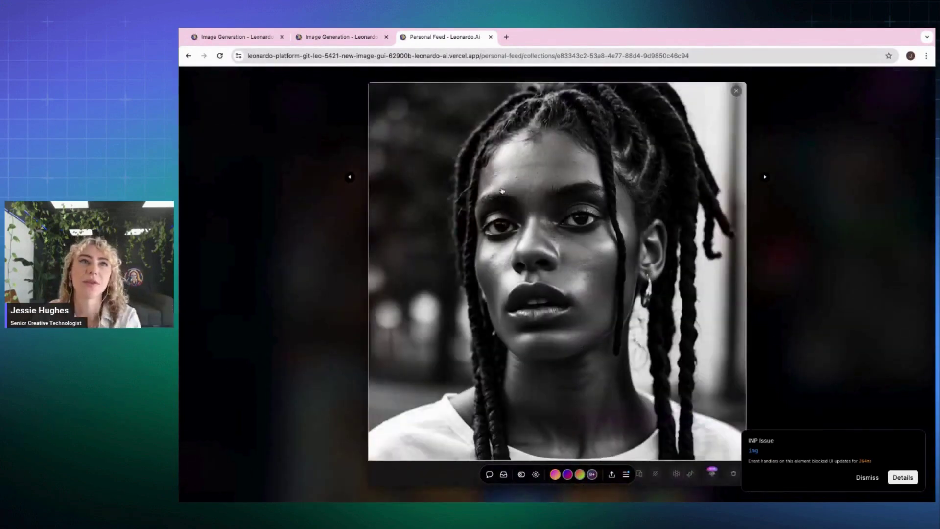
pyautogui.click(354, 244)
pyautogui.click(354, 243)
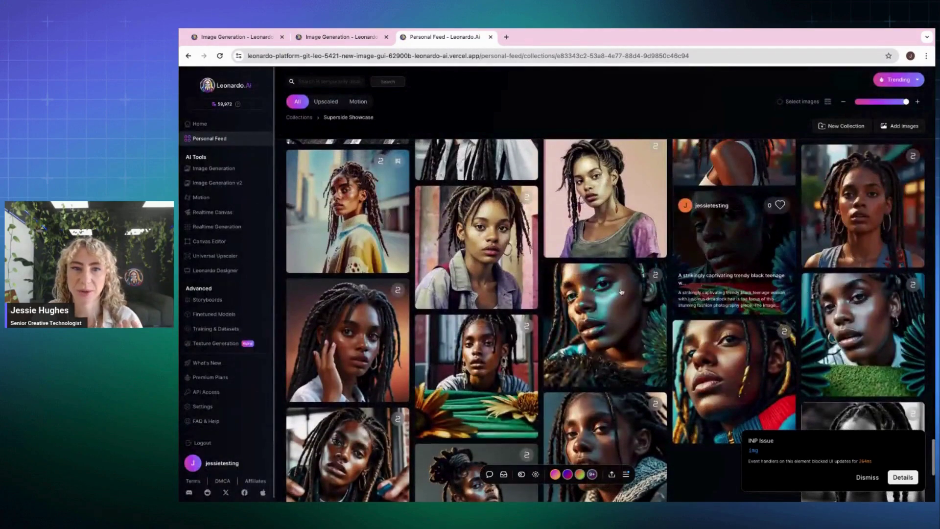
# View the blue-flower portrait at full size, then return to the feed.
pyautogui.click(729, 250)
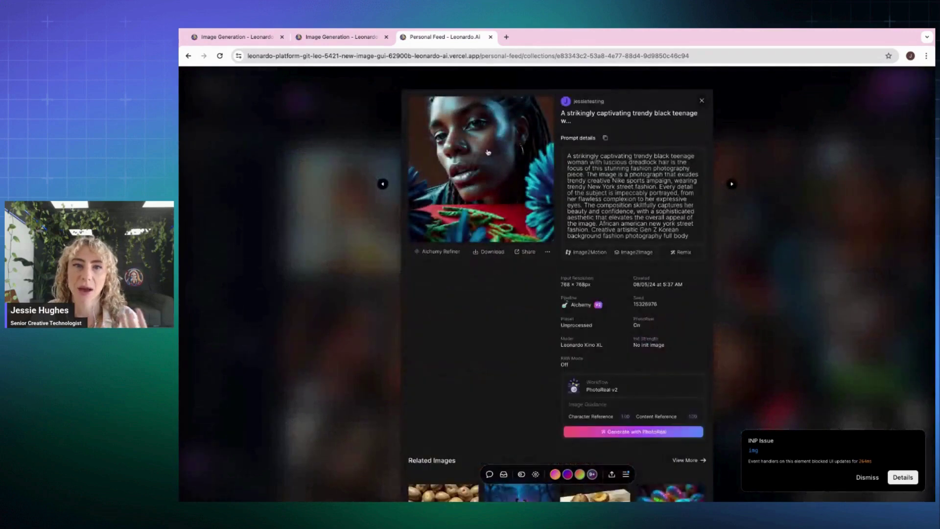
pyautogui.click(487, 153)
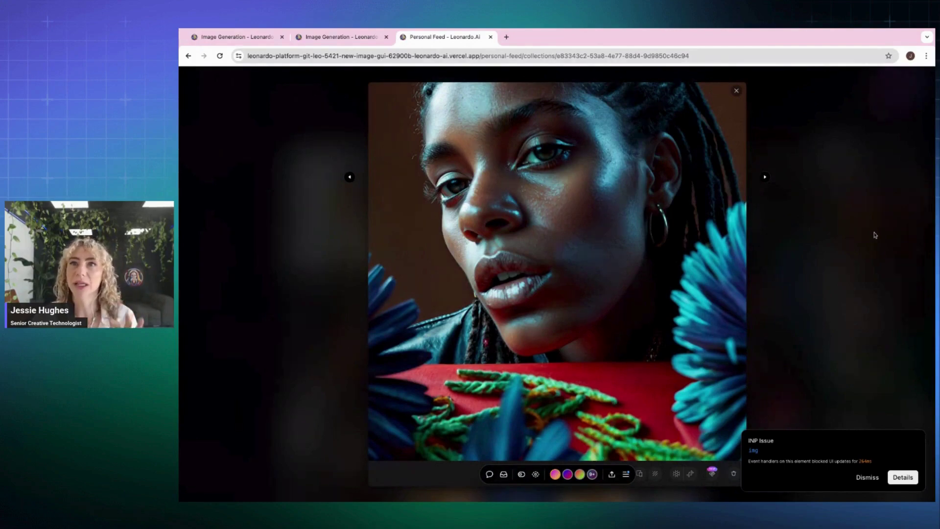
pyautogui.press('Escape')
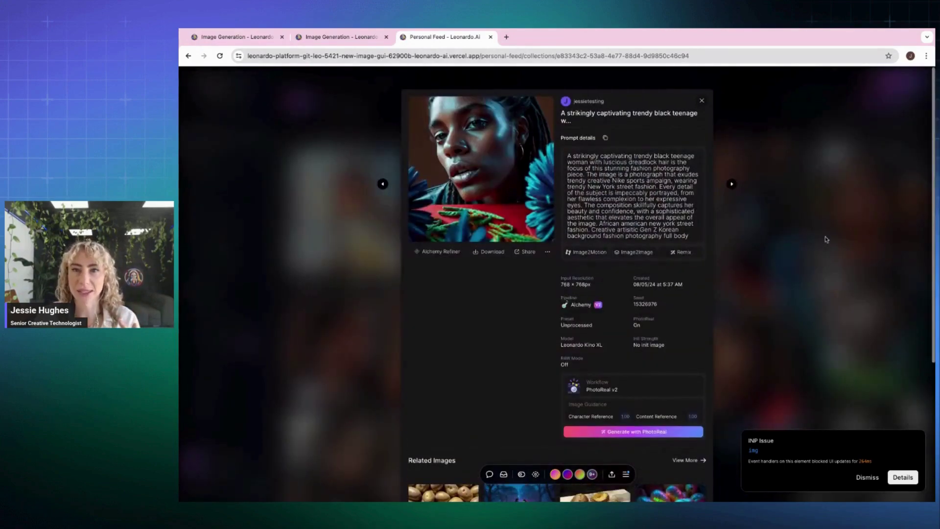
pyautogui.click(825, 236)
# View the cap-wearing subway portrait and the hoodie subway portrait at full size.
pyautogui.scroll(10, 826, 239)
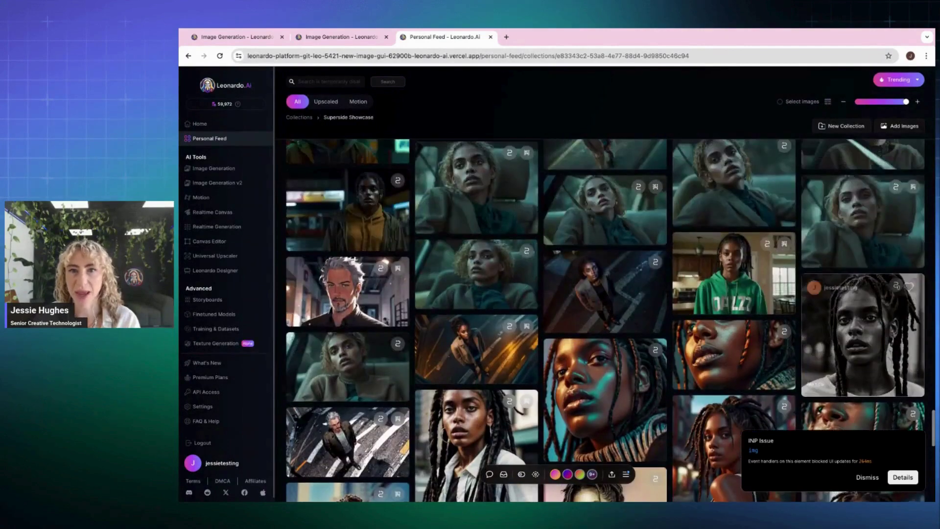
pyautogui.scroll(5, 594, 226)
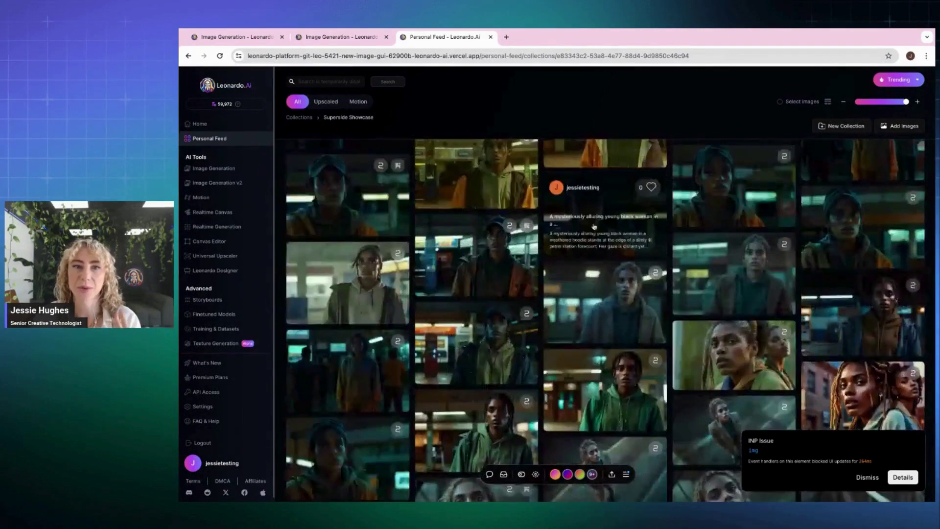
pyautogui.click(487, 260)
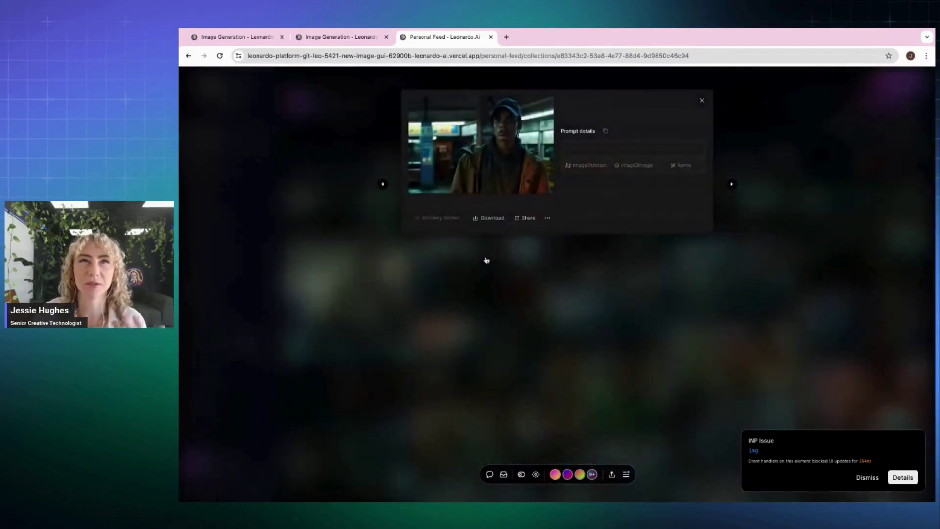
pyautogui.click(510, 163)
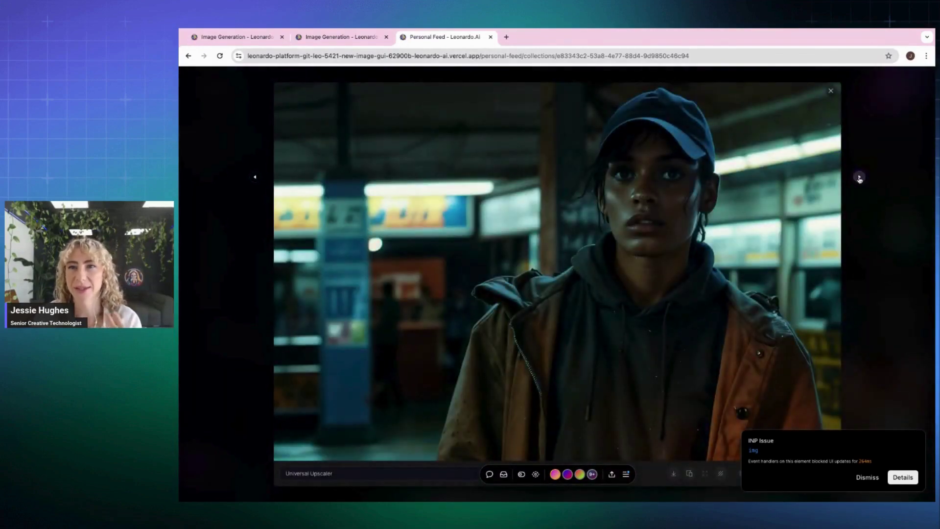
pyautogui.click(885, 159)
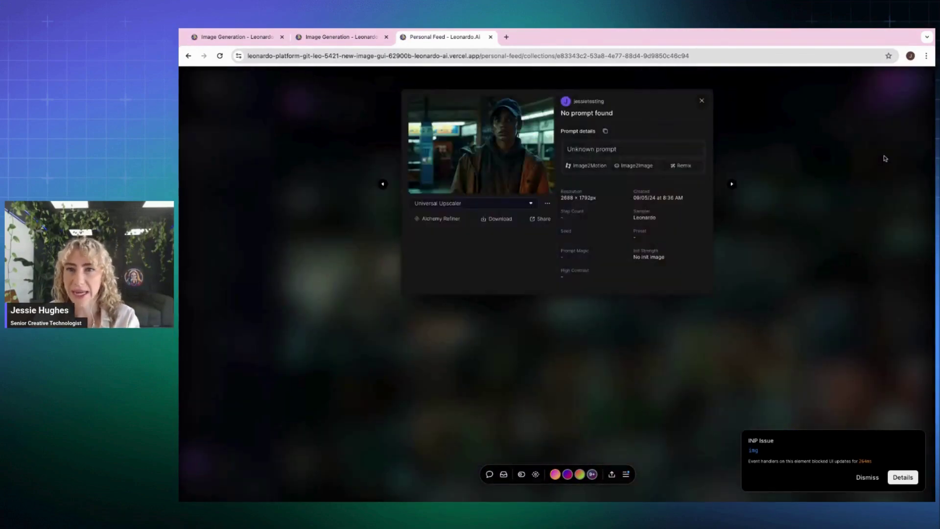
pyautogui.click(885, 158)
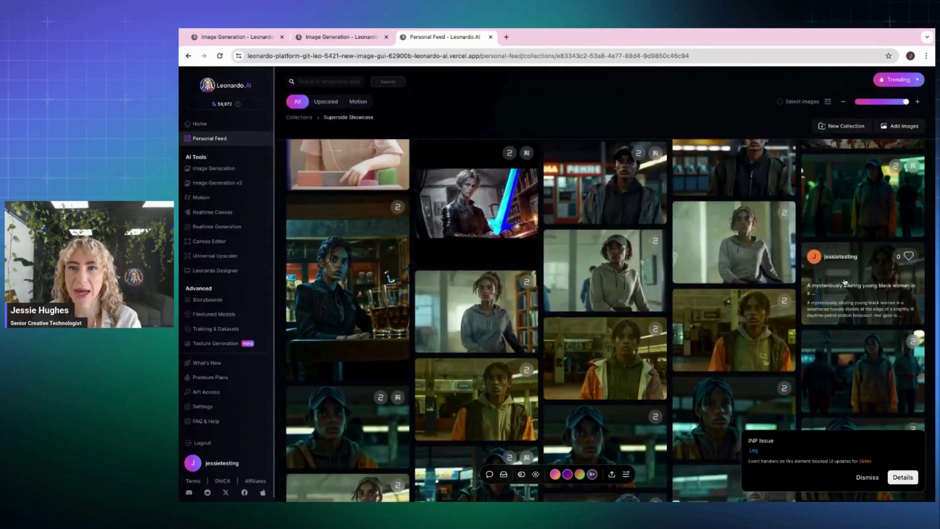
pyautogui.click(838, 281)
pyautogui.click(505, 151)
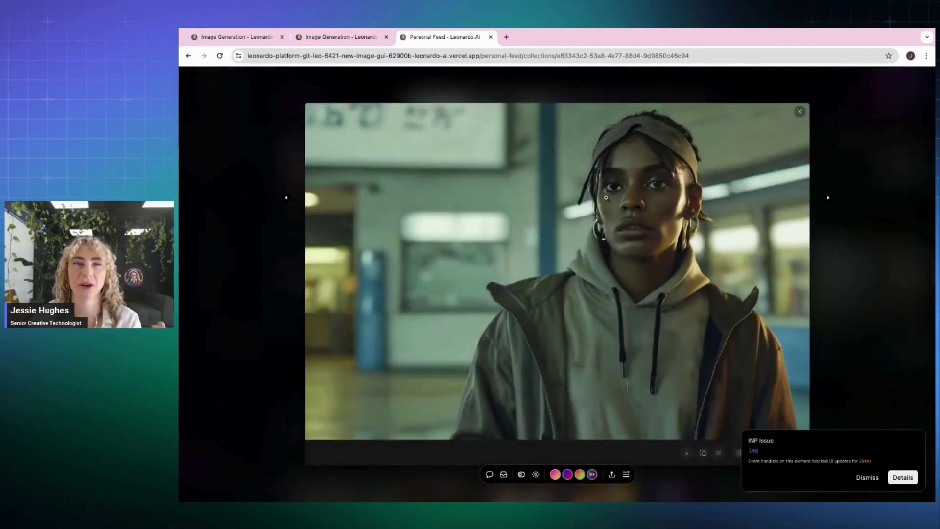
pyautogui.click(242, 37)
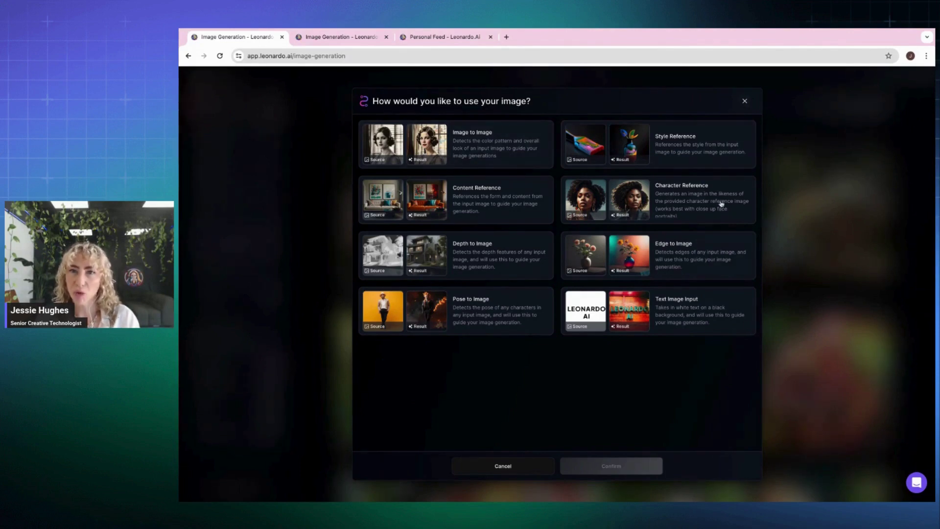
# Attach the smiling curly-haired portrait as a Character Reference at Mid strength.
pyautogui.click(745, 101)
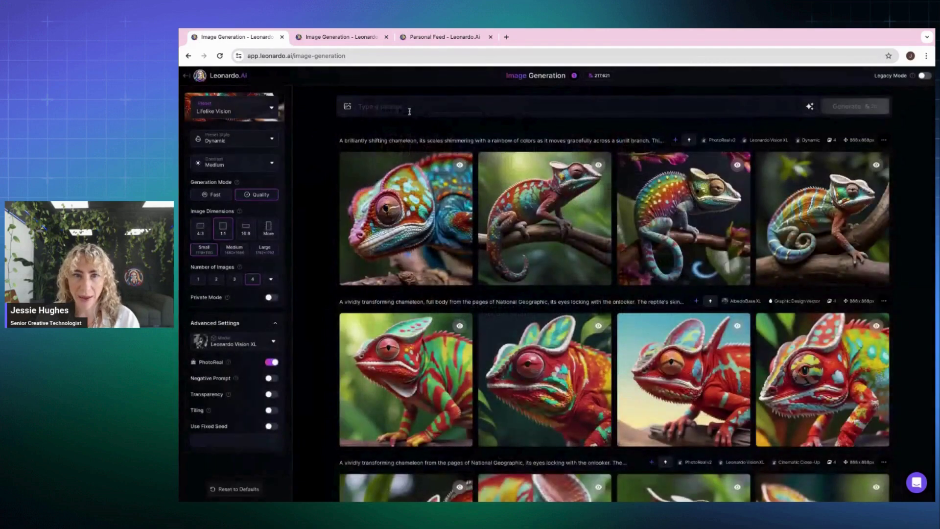
pyautogui.click(351, 108)
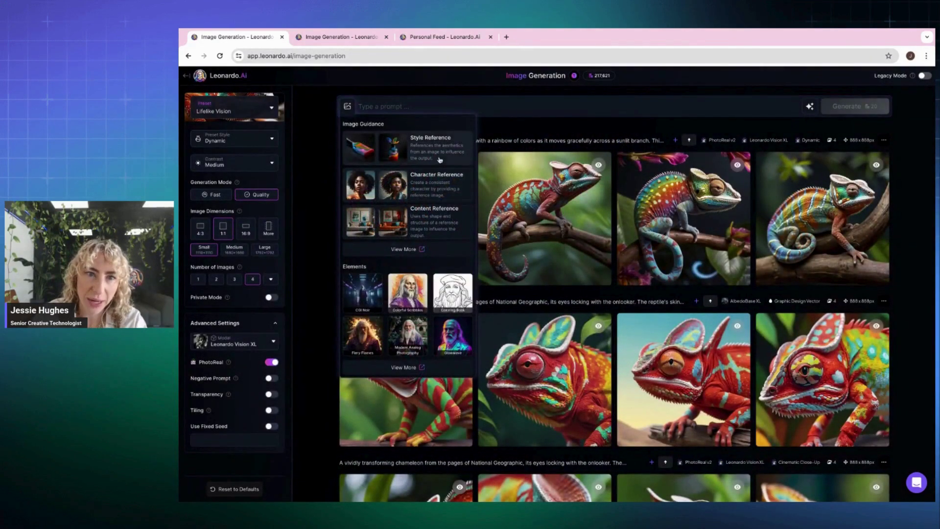
pyautogui.click(442, 191)
pyautogui.click(685, 232)
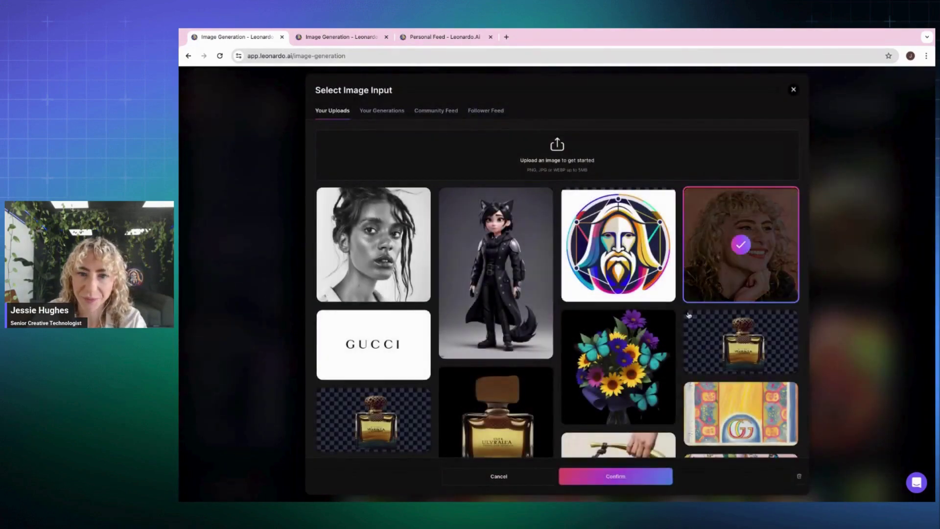
pyautogui.click(634, 476)
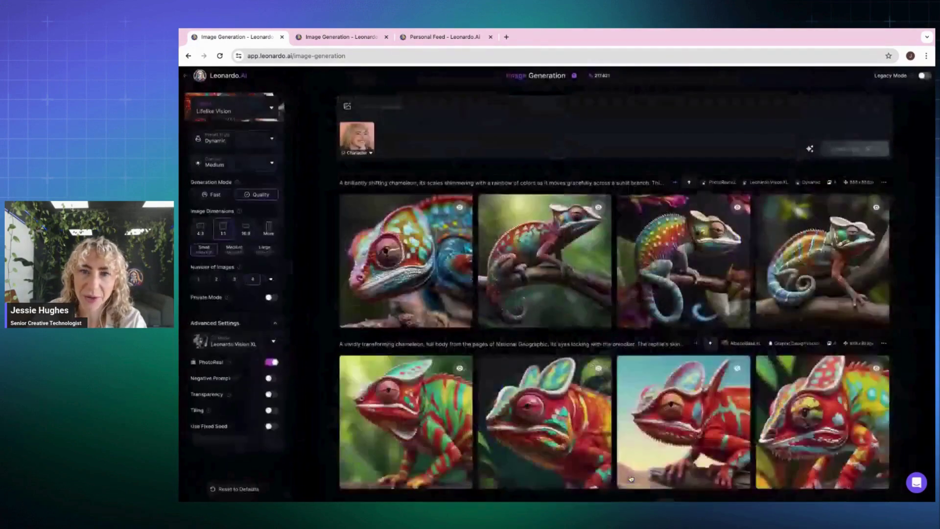
pyautogui.click(370, 154)
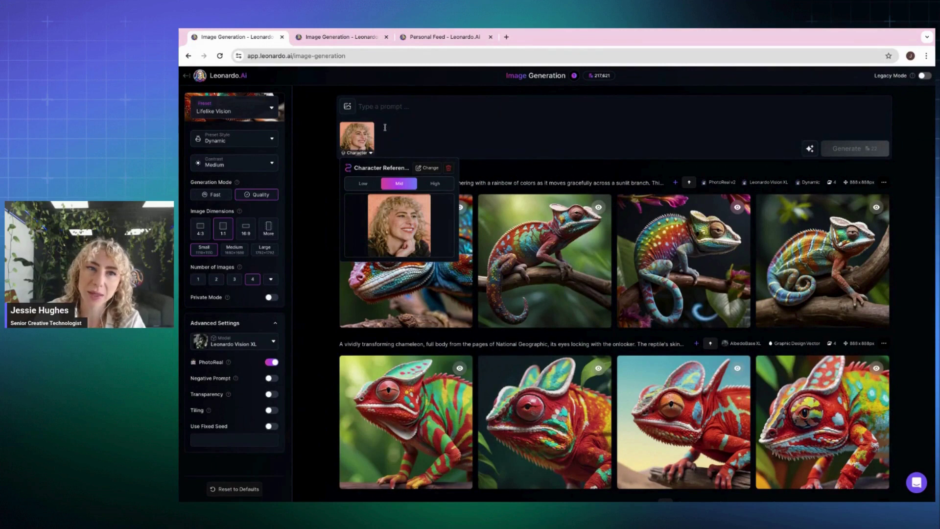
pyautogui.click(347, 106)
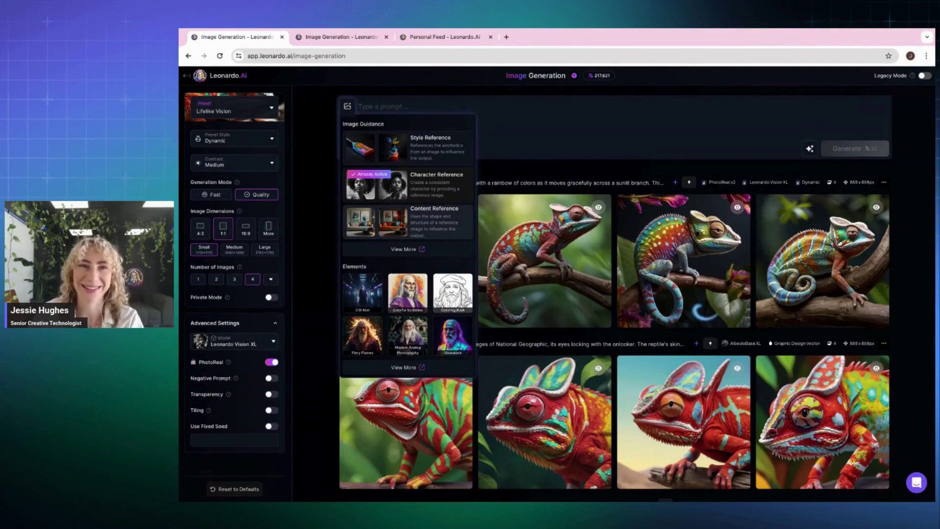
# Add the cat-eared dark-coated character image as the Content Reference.
pyautogui.click(432, 219)
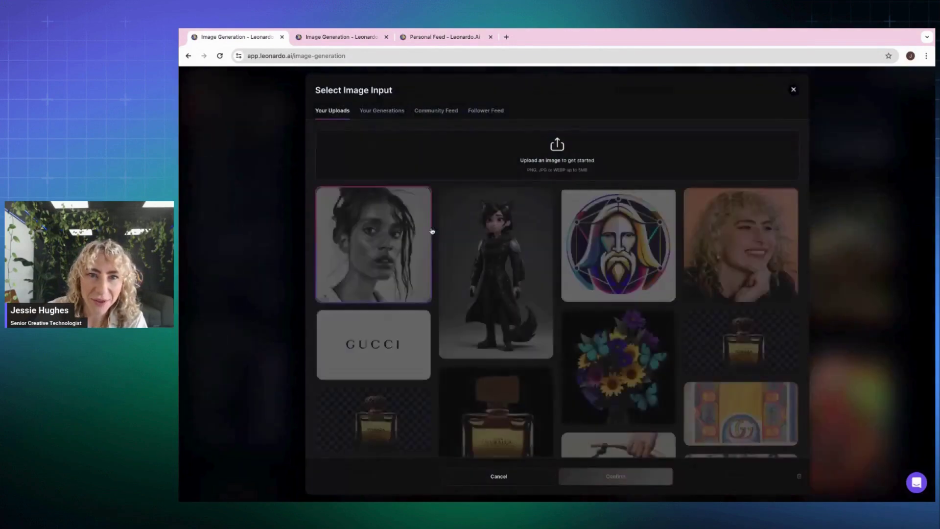
pyautogui.click(495, 273)
pyautogui.click(619, 479)
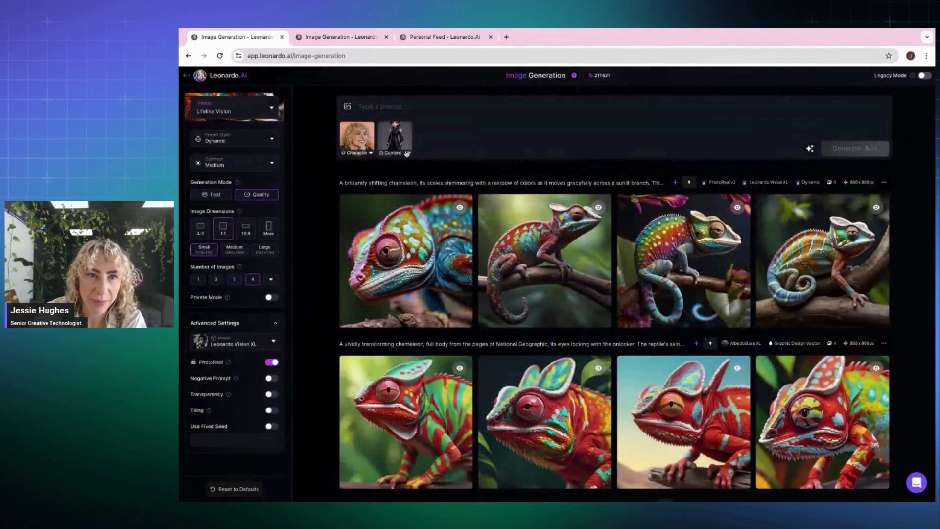
pyautogui.click(406, 154)
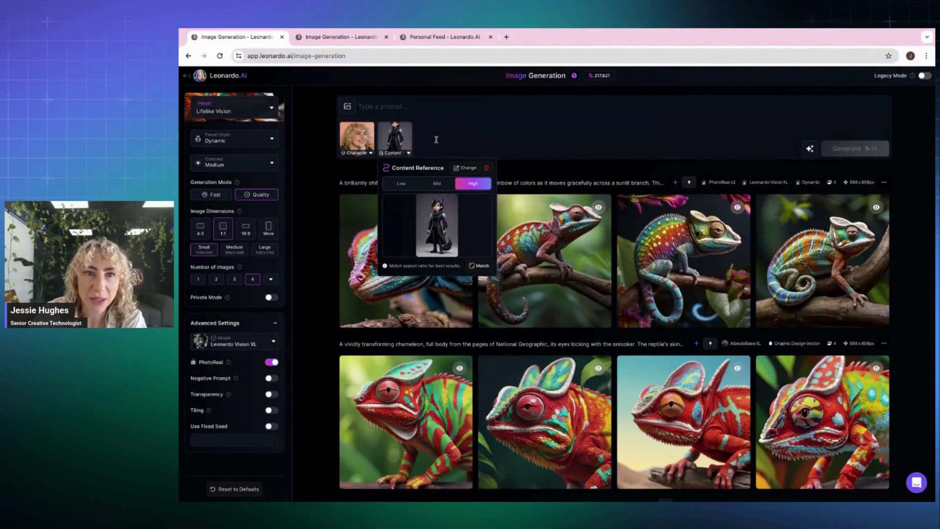
# Add the same cat-eared character image as the Style Reference.
pyautogui.click(347, 106)
pyautogui.click(406, 150)
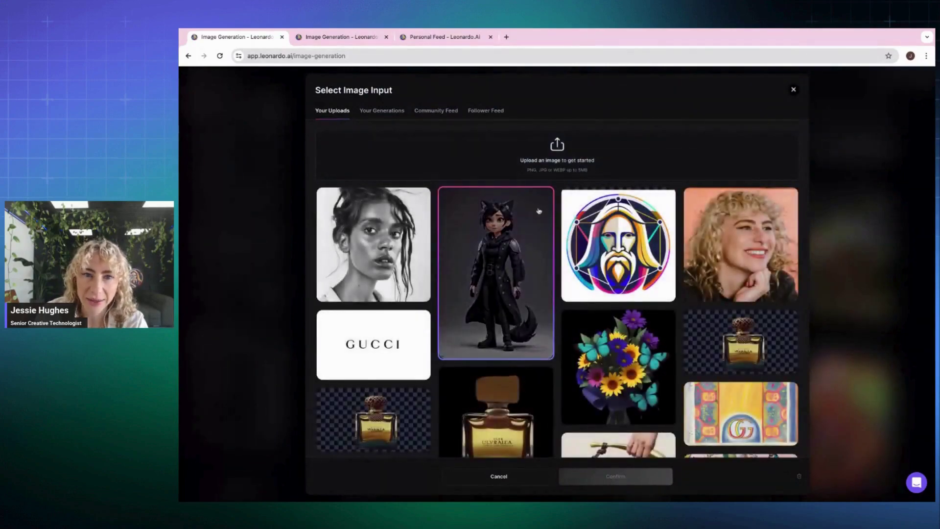
pyautogui.click(507, 233)
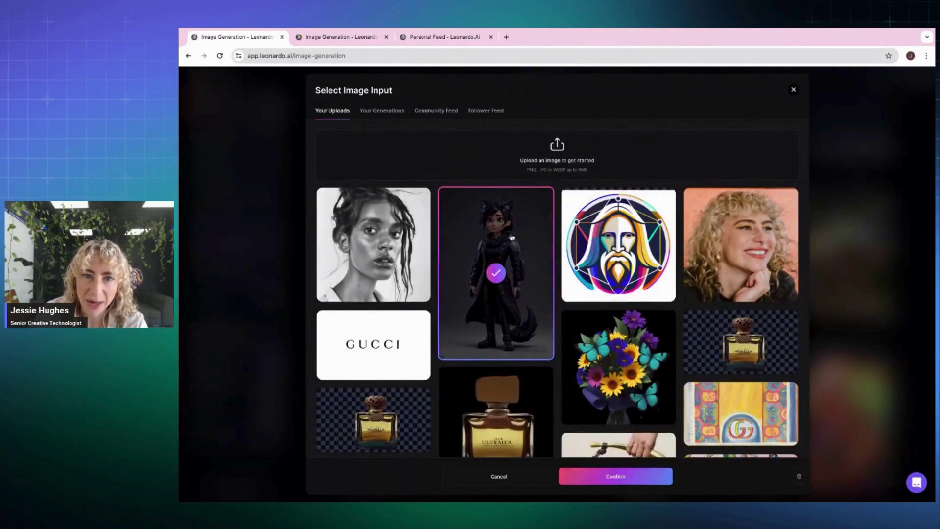
pyautogui.click(632, 475)
pyautogui.click(446, 153)
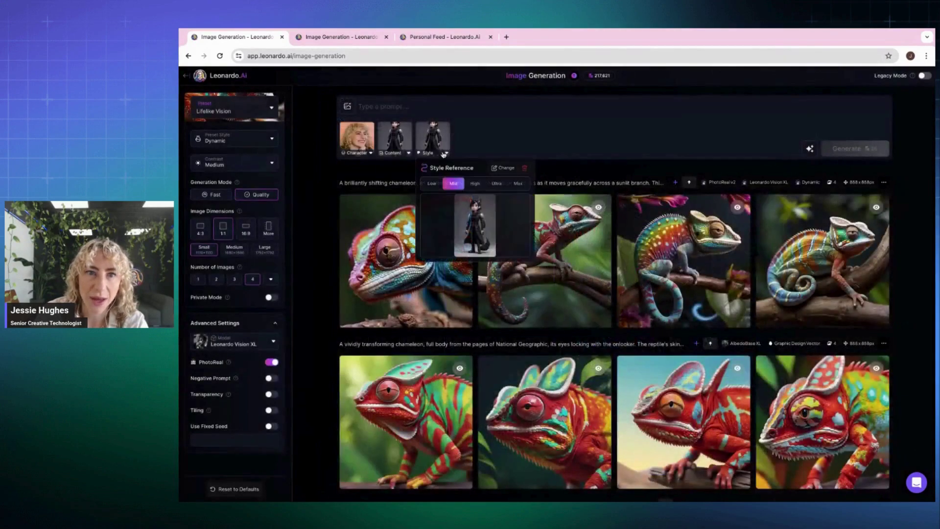
# Raise Style Reference strength to High and enter the prompt 'a cute evil character'.
pyautogui.click(475, 183)
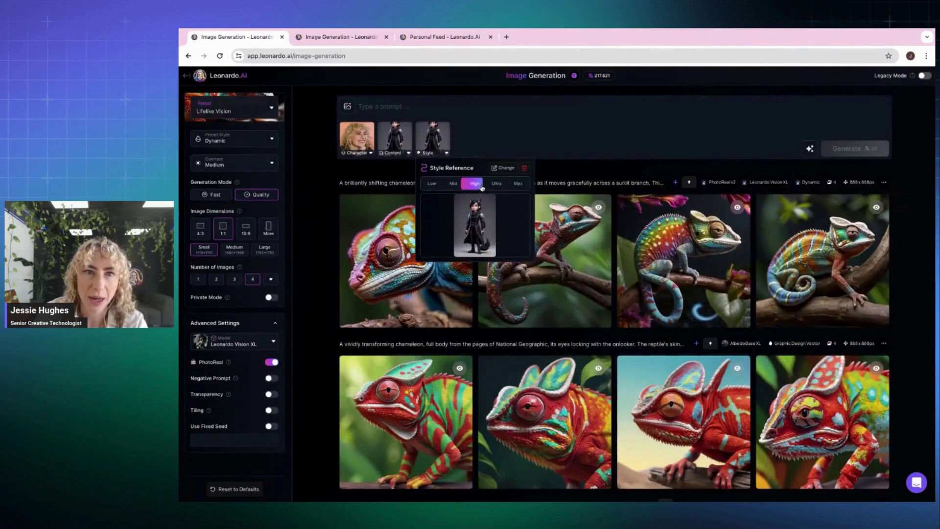
pyautogui.click(414, 109)
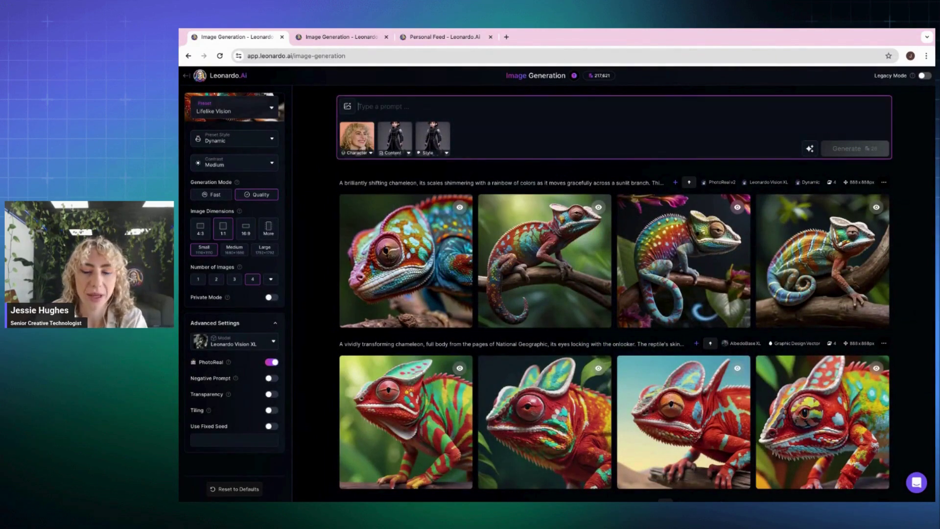
pyautogui.write('a')
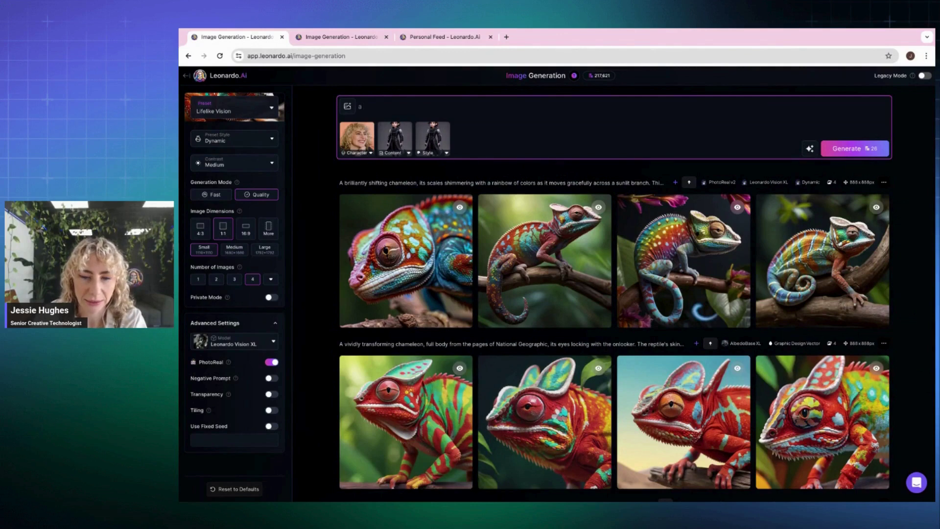
pyautogui.write(' cute ev')
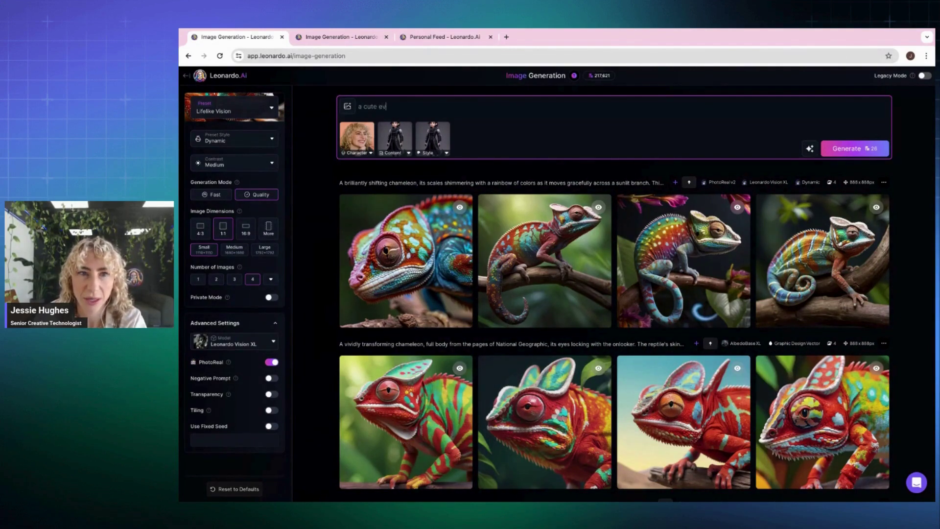
pyautogui.write('il character for a animated movie')
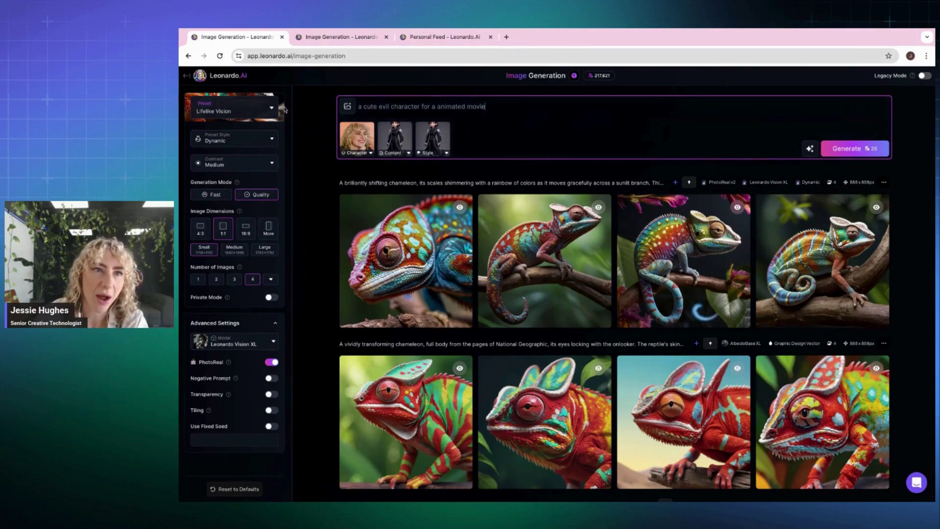
# After trying Concept Art and Graphic Design, choose Illustrative Albedo with 3D Render style.
pyautogui.click(263, 111)
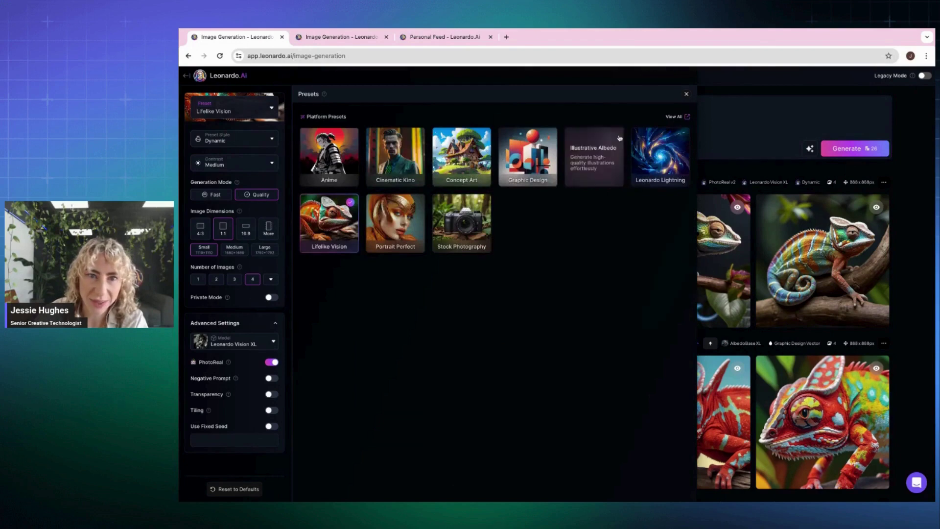
pyautogui.moveTo(528, 157)
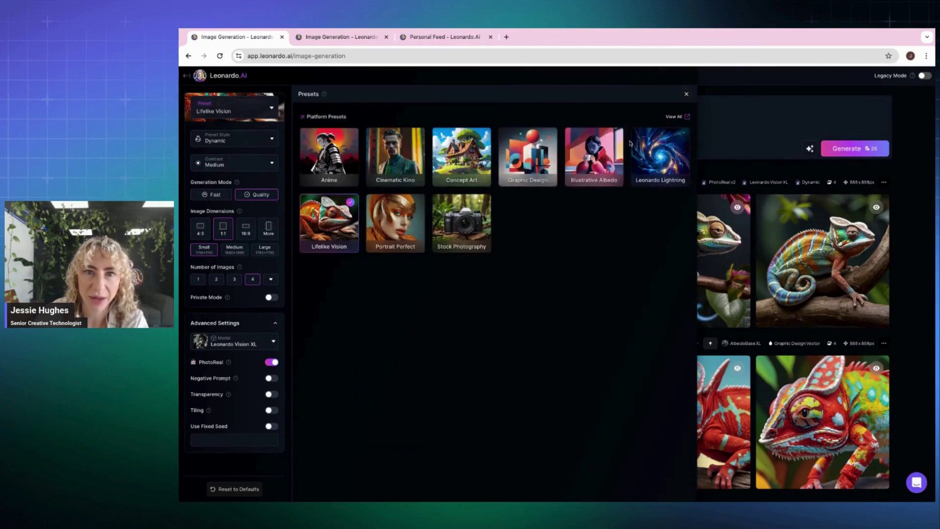
pyautogui.click(471, 156)
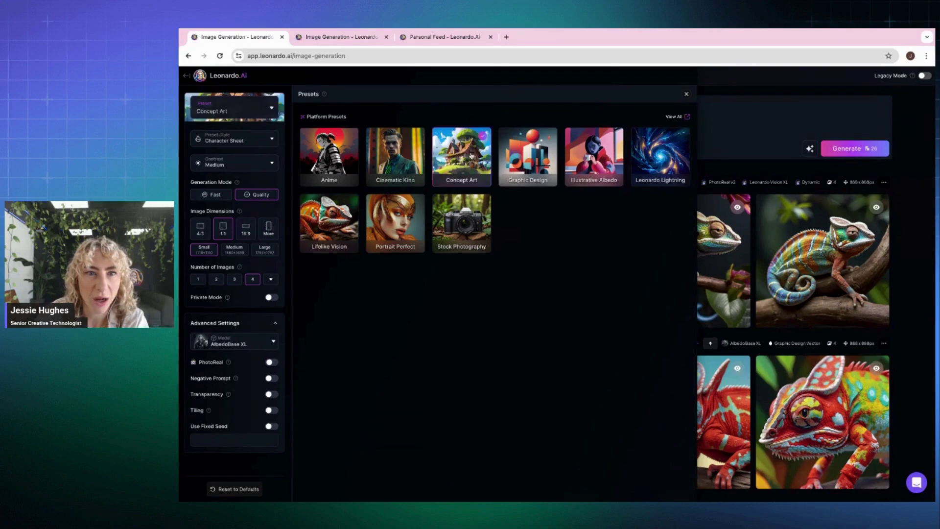
pyautogui.click(269, 139)
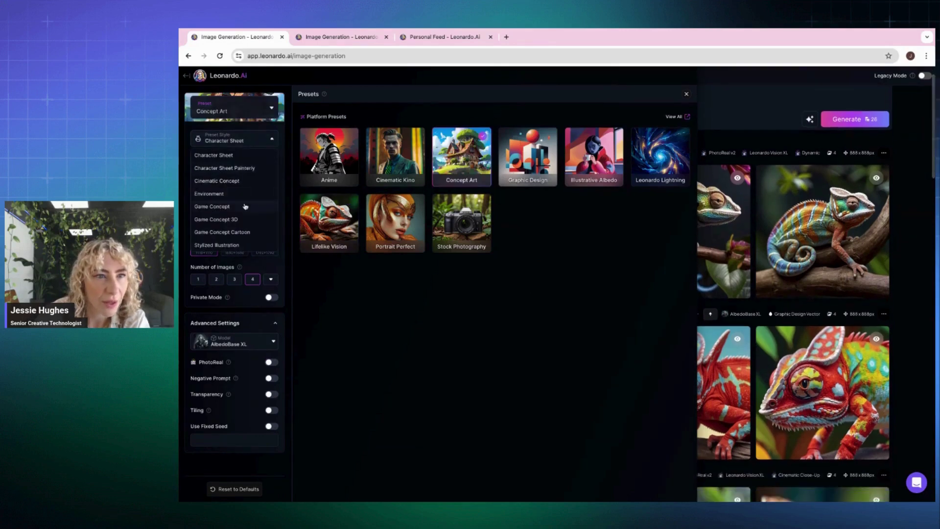
pyautogui.click(536, 172)
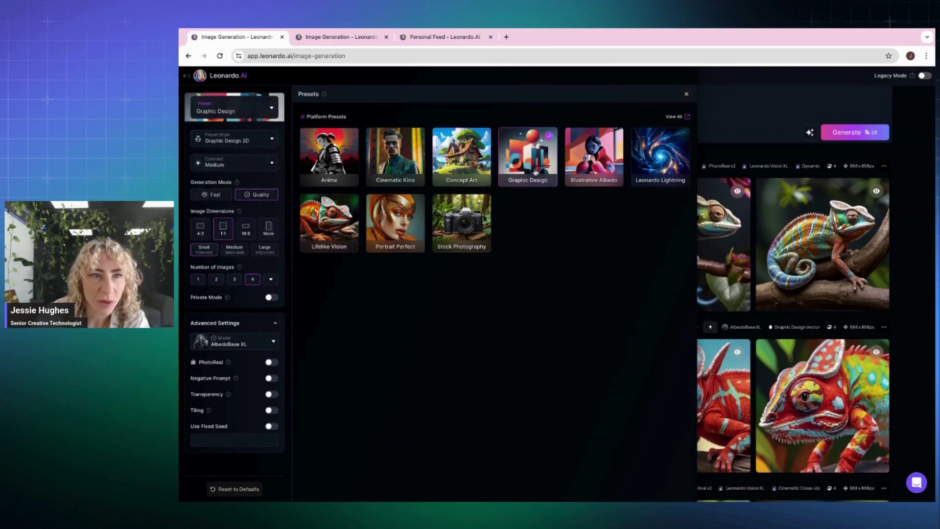
pyautogui.click(245, 143)
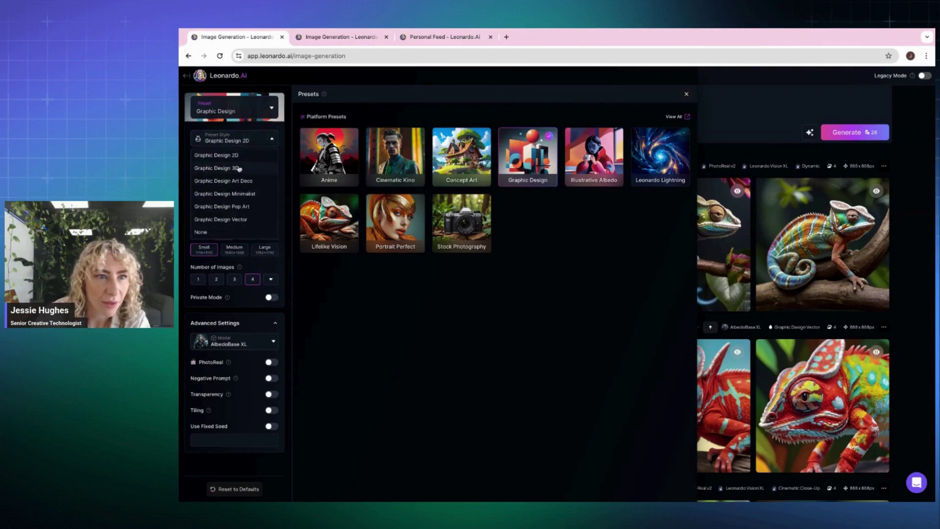
pyautogui.click(590, 169)
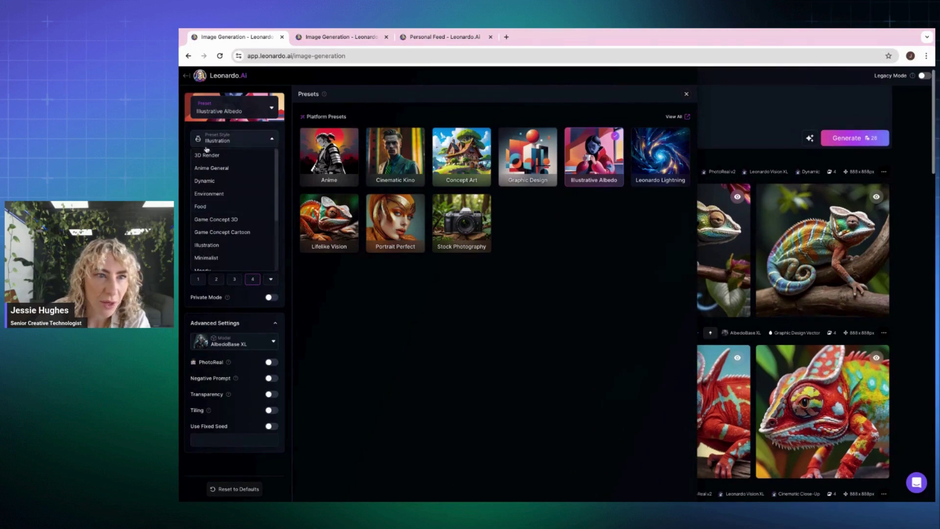
pyautogui.click(208, 156)
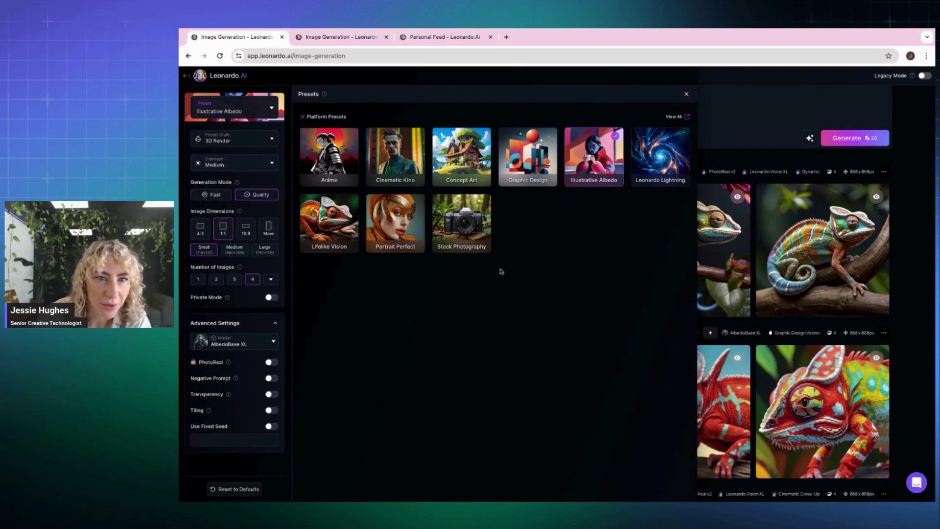
# Enhance the prompt into a detailed impish-figure description and generate four images.
pyautogui.click(687, 94)
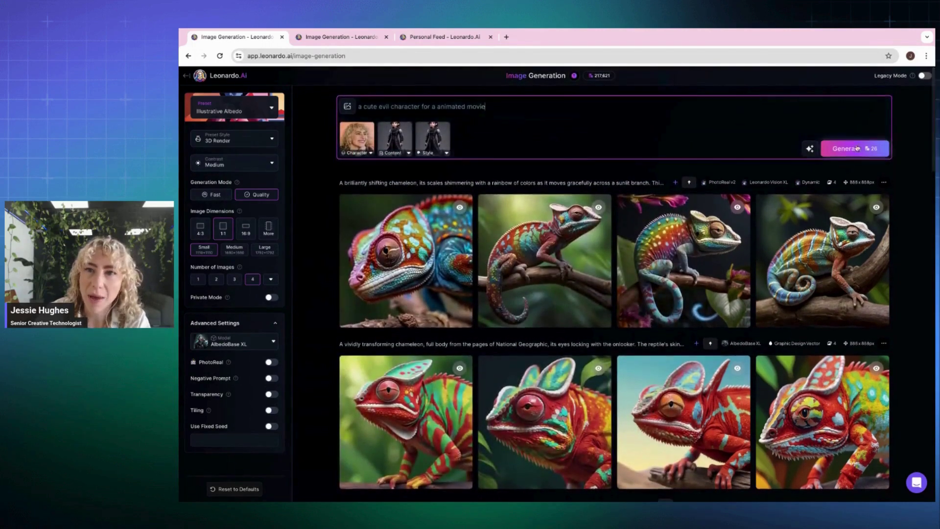
pyautogui.click(857, 147)
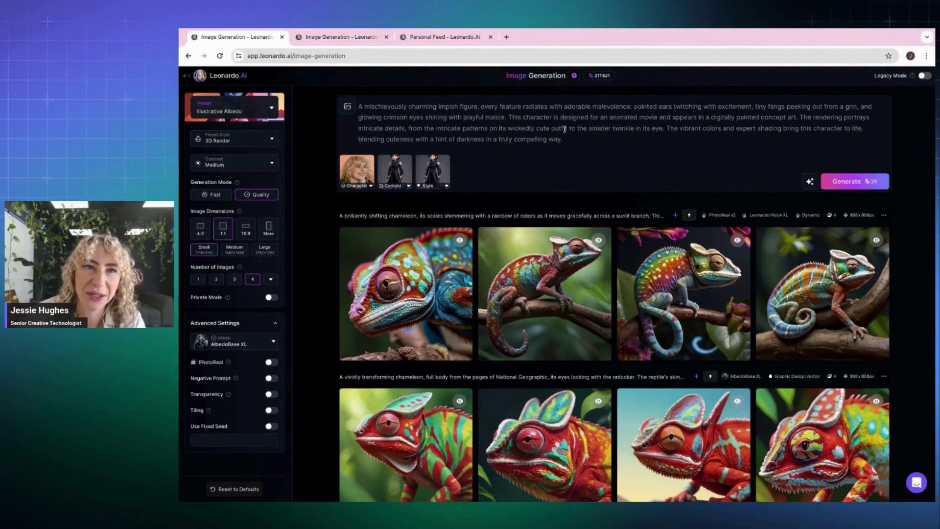
pyautogui.click(576, 131)
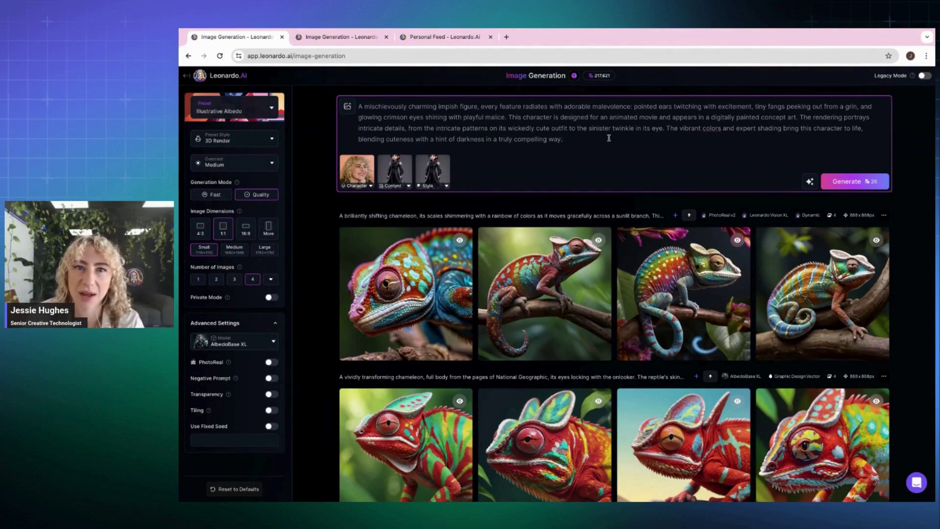
pyautogui.scroll(-1, 608, 139)
pyautogui.scroll(1, 622, 132)
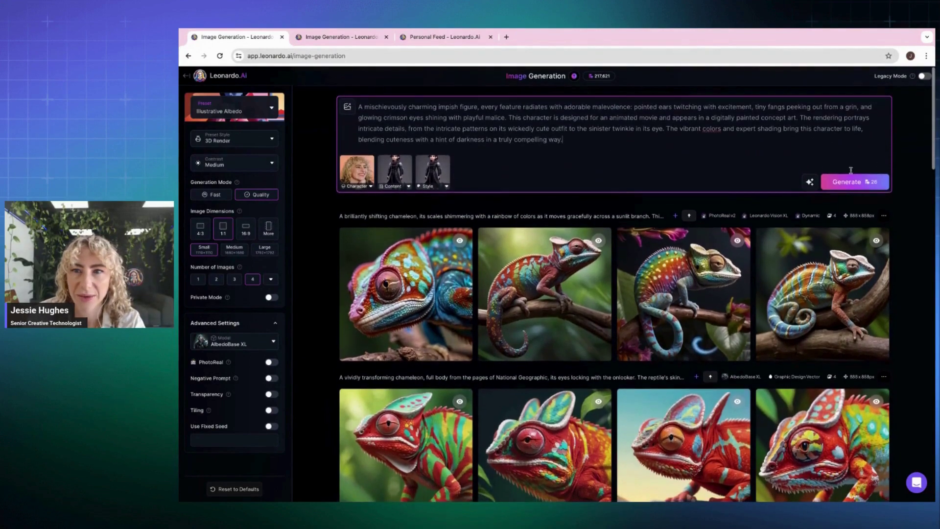
pyautogui.click(852, 181)
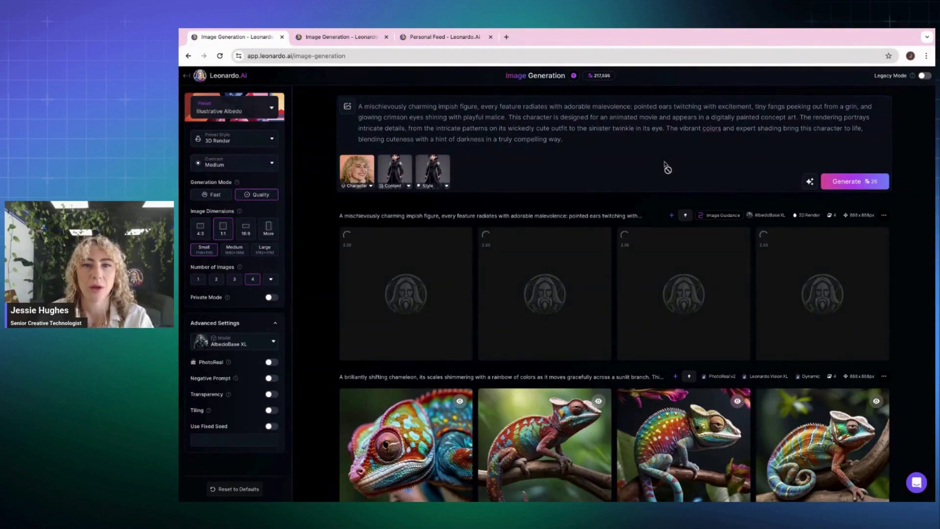
# Browse the generated impish-character variants, enlarge one, then close the enlarged view.
pyautogui.scroll(-1, 645, 213)
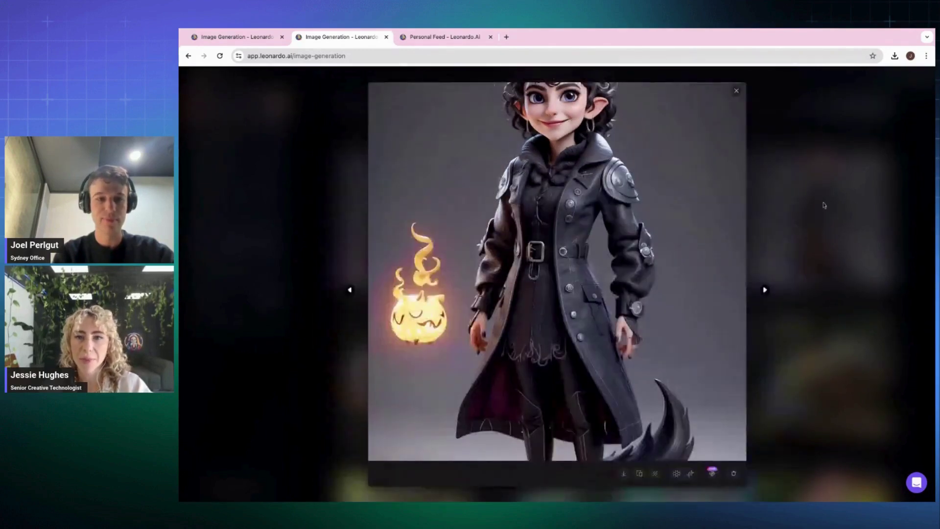
pyautogui.click(764, 289)
pyautogui.click(764, 289)
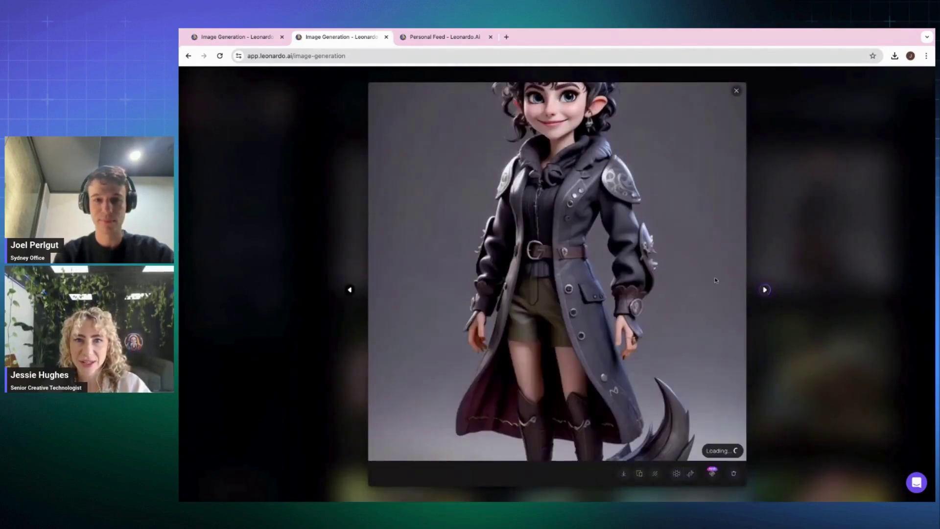
pyautogui.click(589, 165)
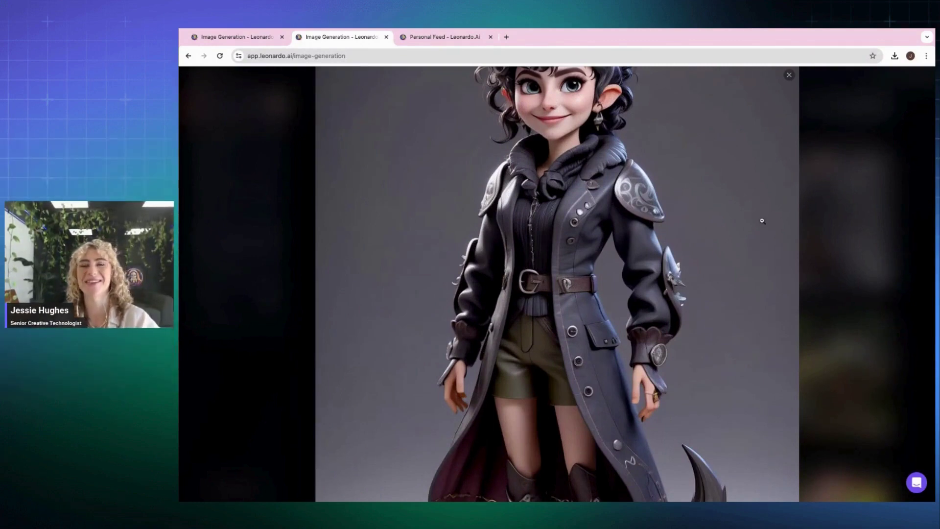
pyautogui.click(827, 192)
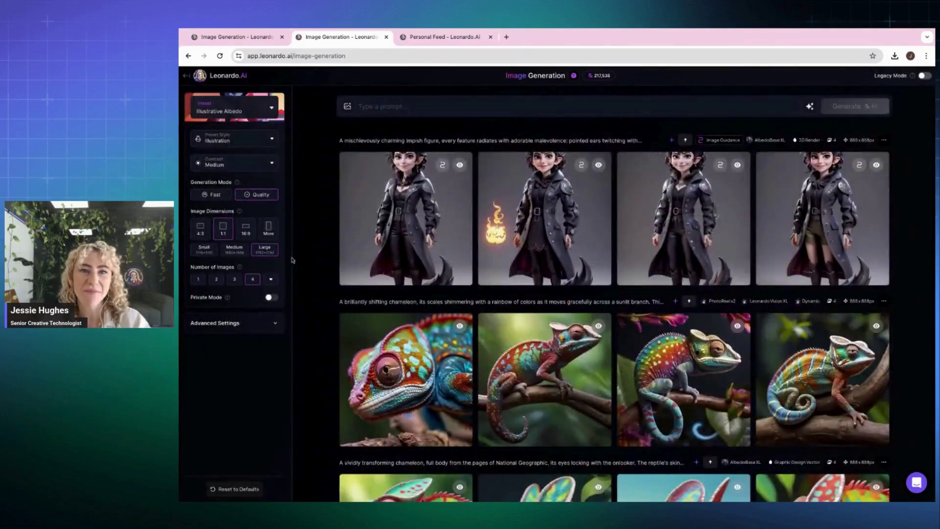